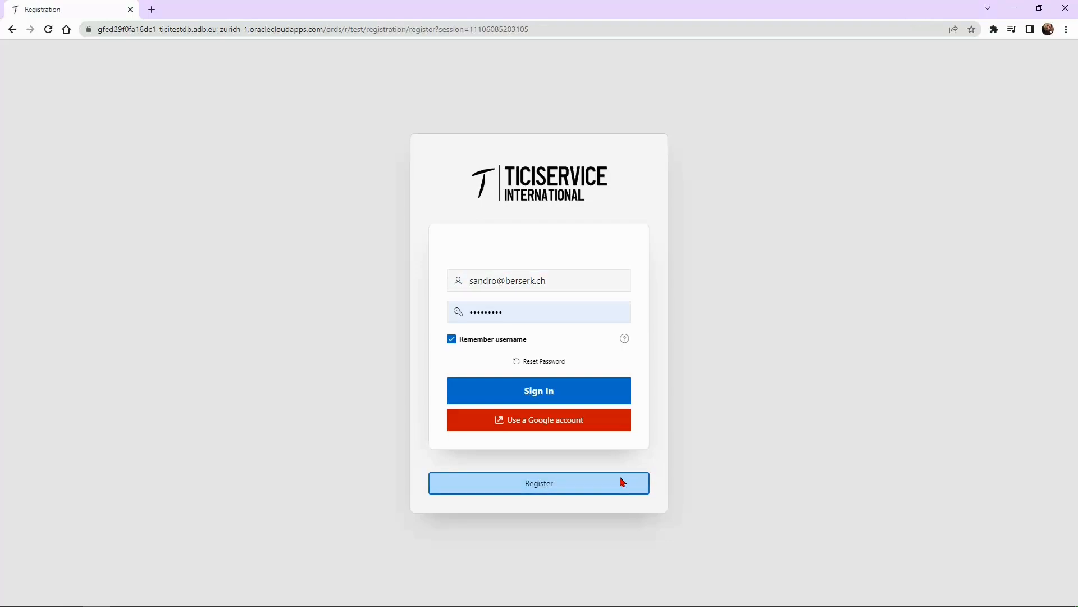
Register with the user's first and last name and company Ticiservice, accepting the terms
key("Tab")
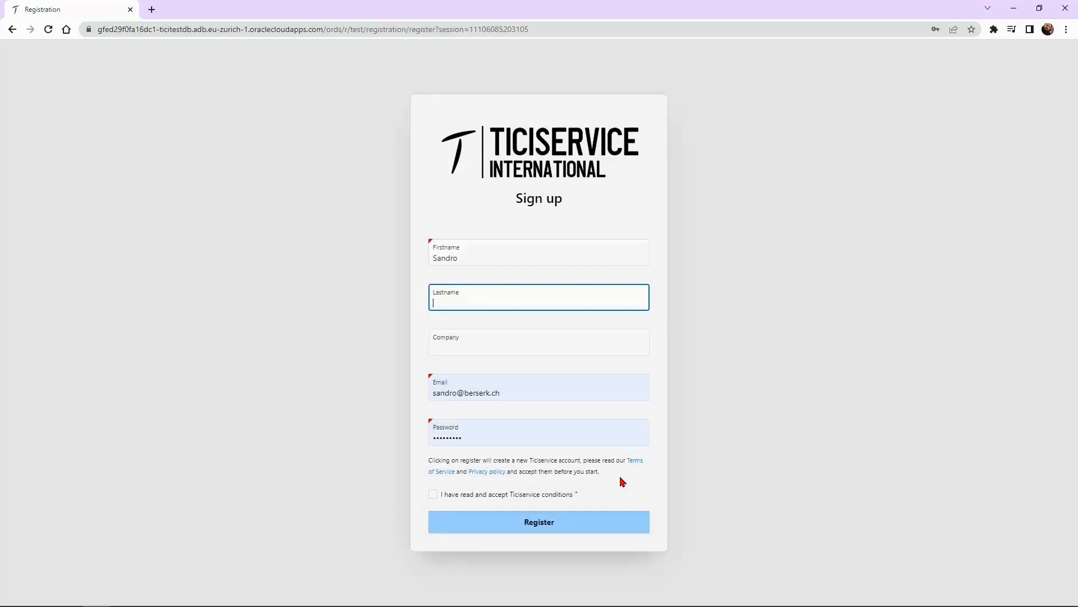
key("Tab")
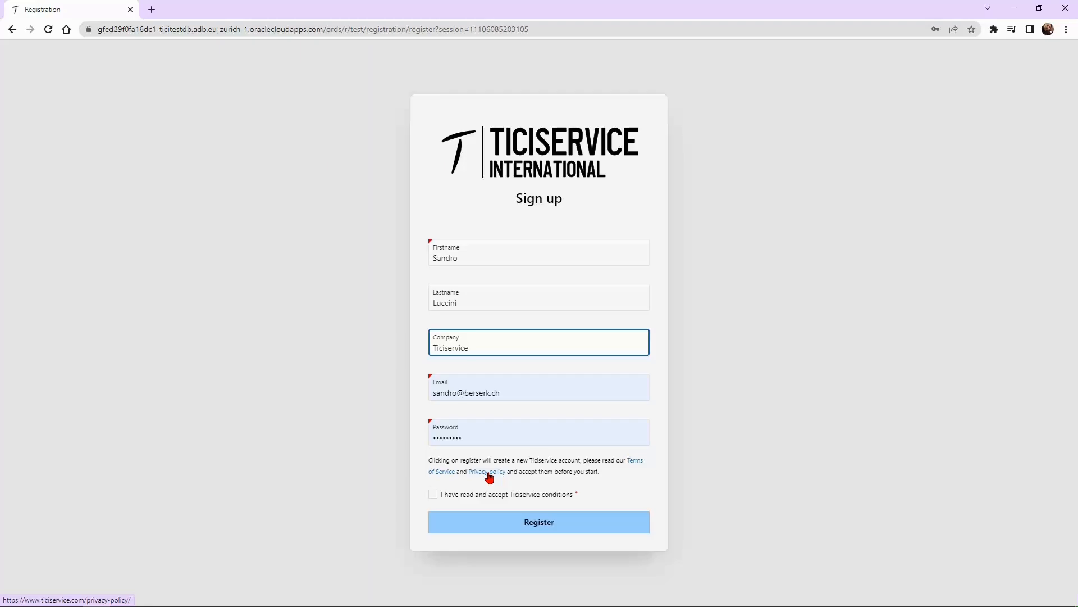
left_click(461, 494)
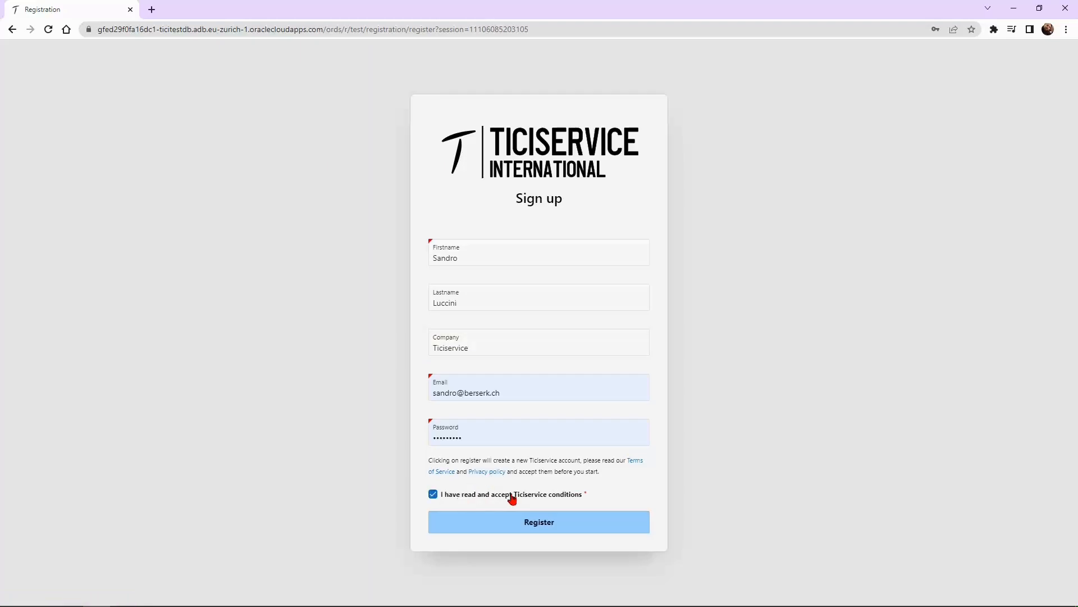
left_click(604, 525)
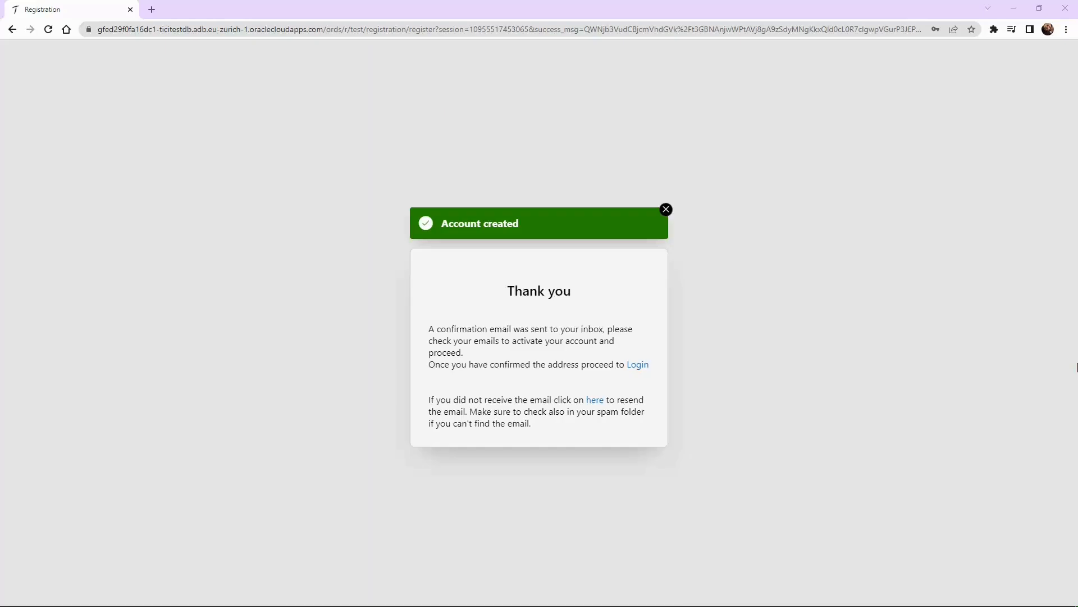
Go to the login page and sign in with the saved credentials
left_click(639, 369)
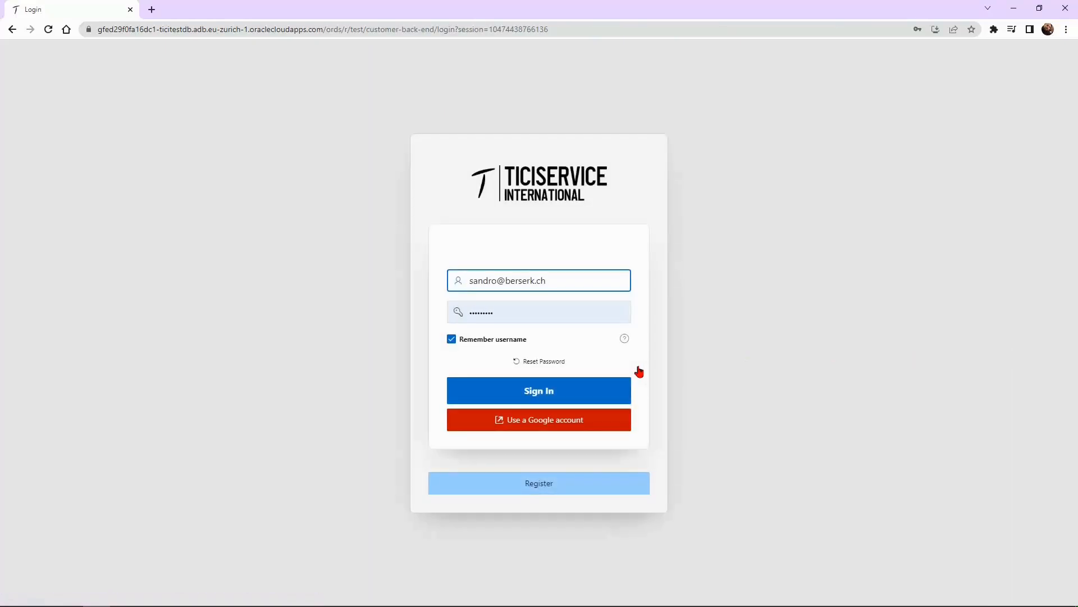
left_click(616, 395)
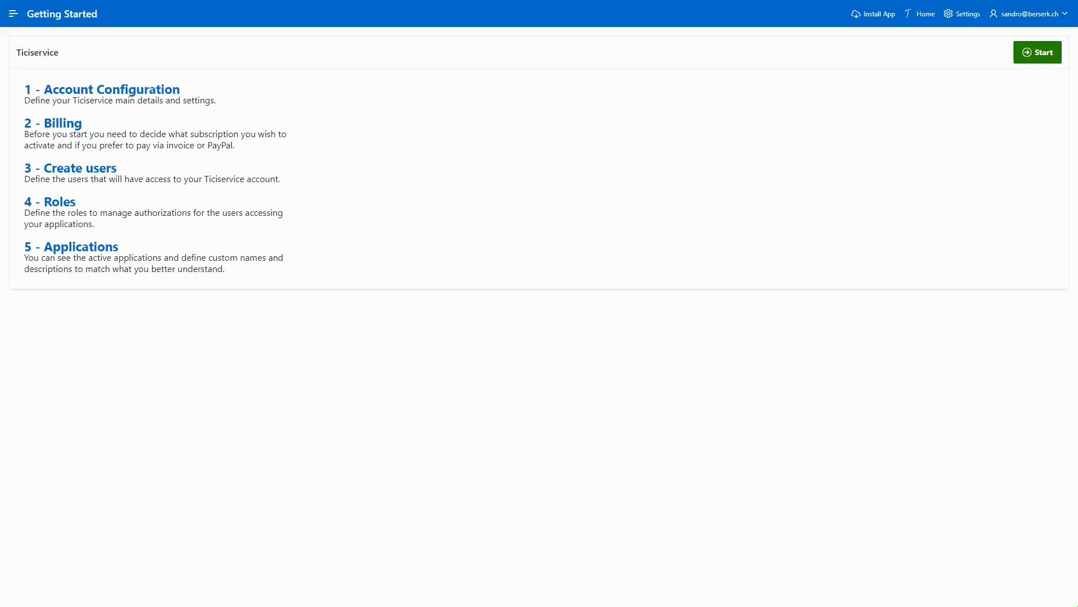
Open '1 - Account Configuration' from the Getting Started steps
left_click(134, 95)
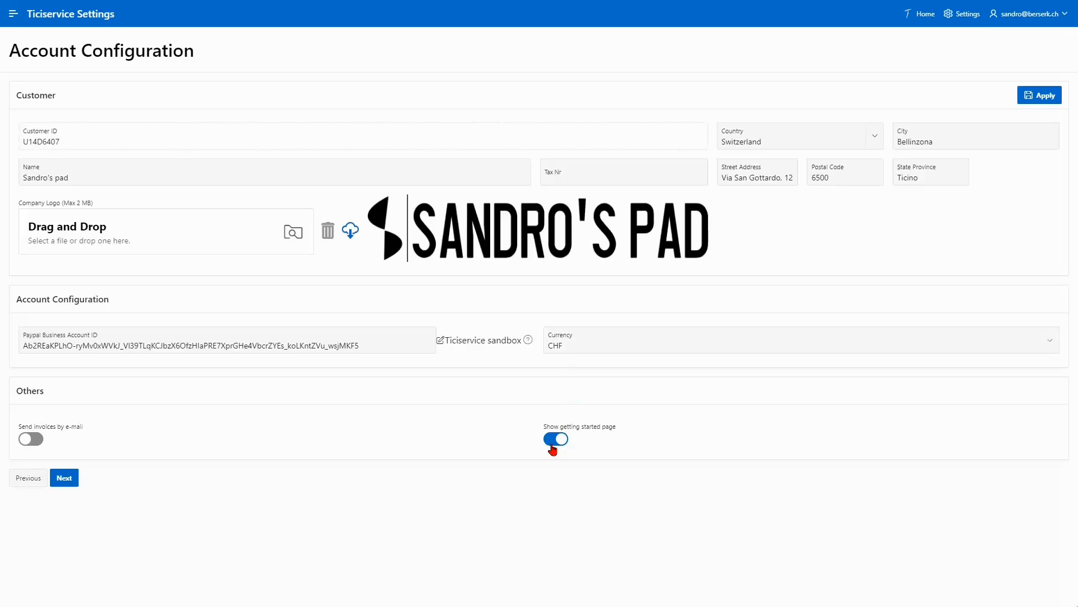
Leave 'Send invoices by e-mail' off and save the configuration to continue to Billing
left_click(29, 443)
left_click(28, 443)
left_click(66, 480)
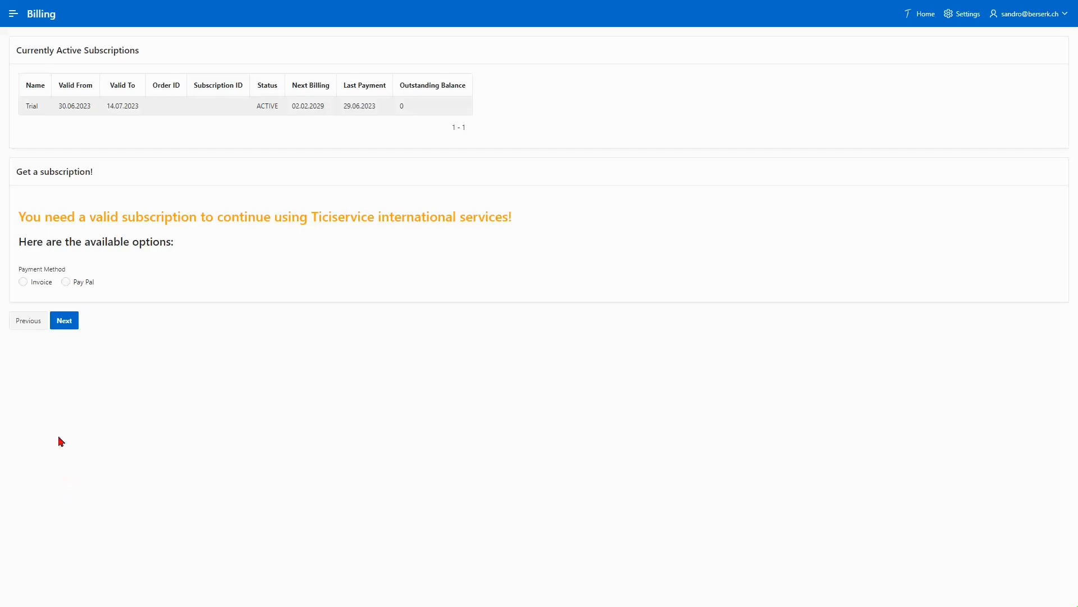
Pay by Invoice for the 12'990 CHF / Year plan, generate the invoice, and continue to Users
left_click(66, 282)
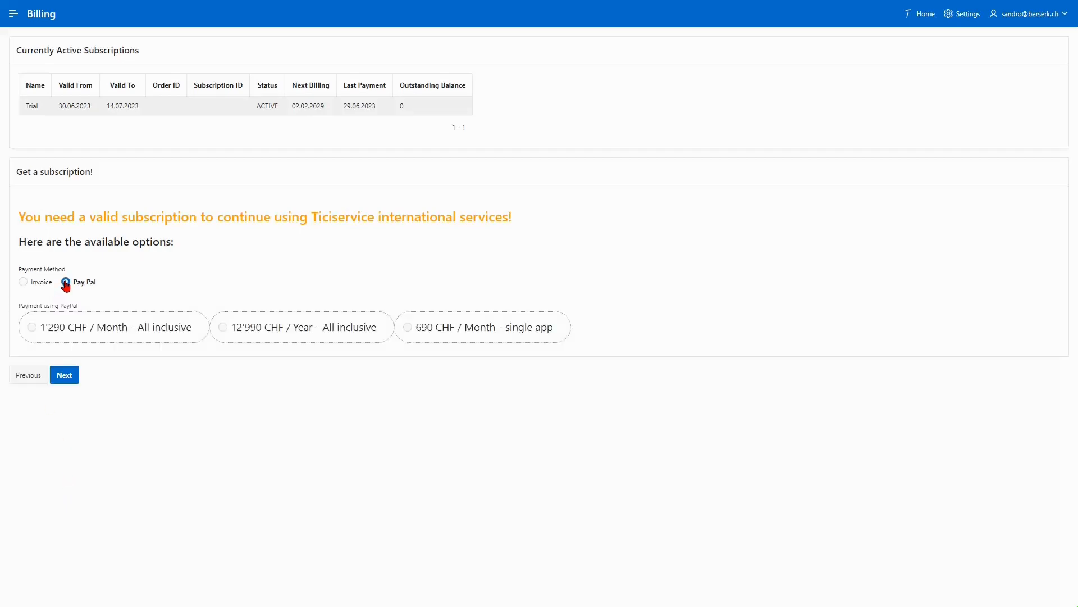
left_click(22, 283)
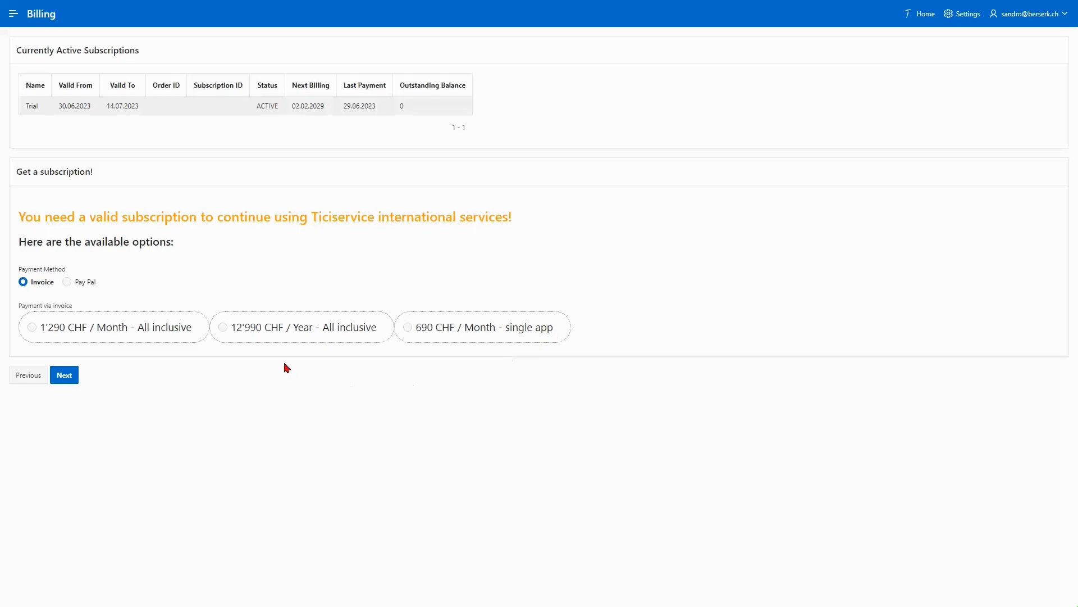
left_click(224, 328)
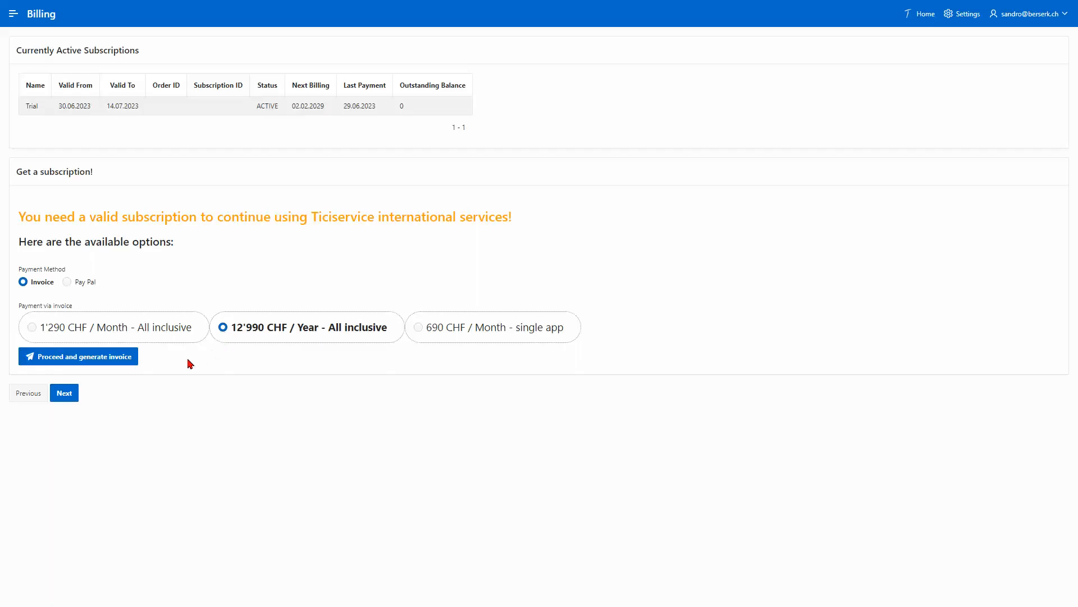
left_click(133, 357)
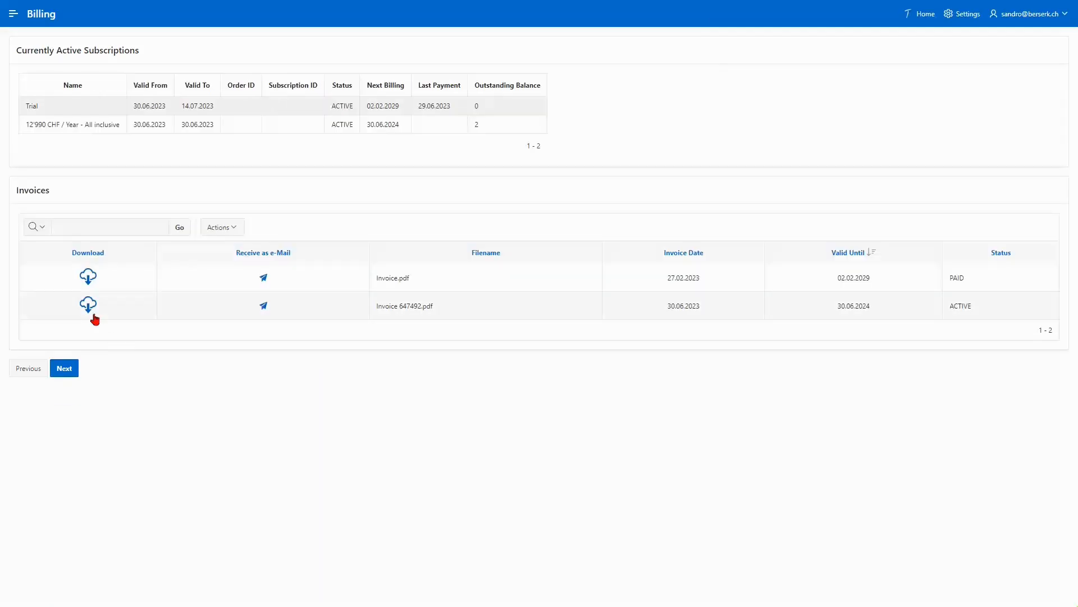
left_click(65, 370)
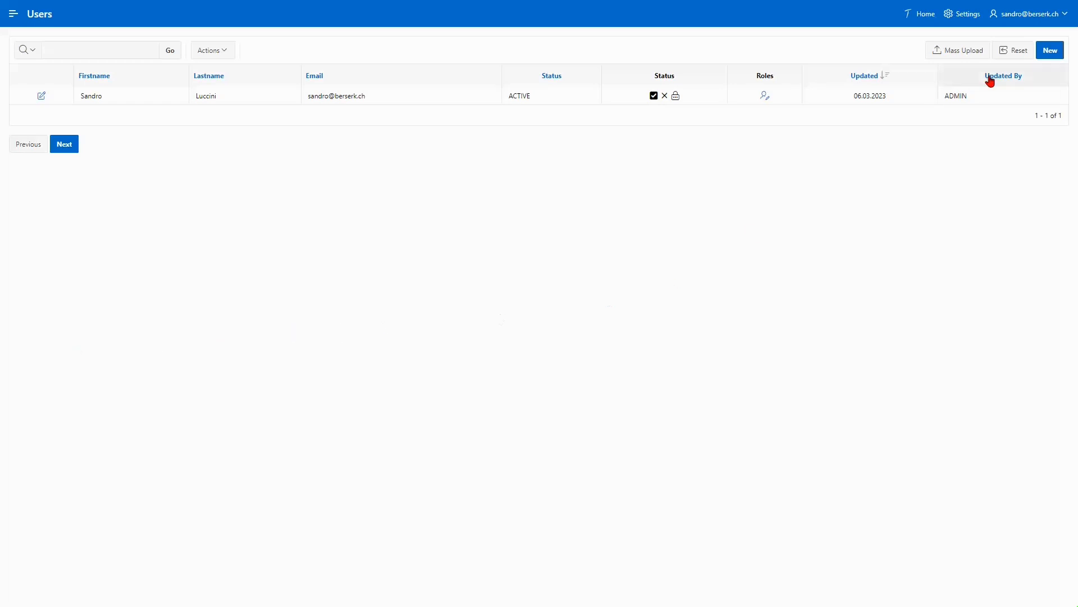
Create a new user with their e-mail address, first name and last name
left_click(1048, 56)
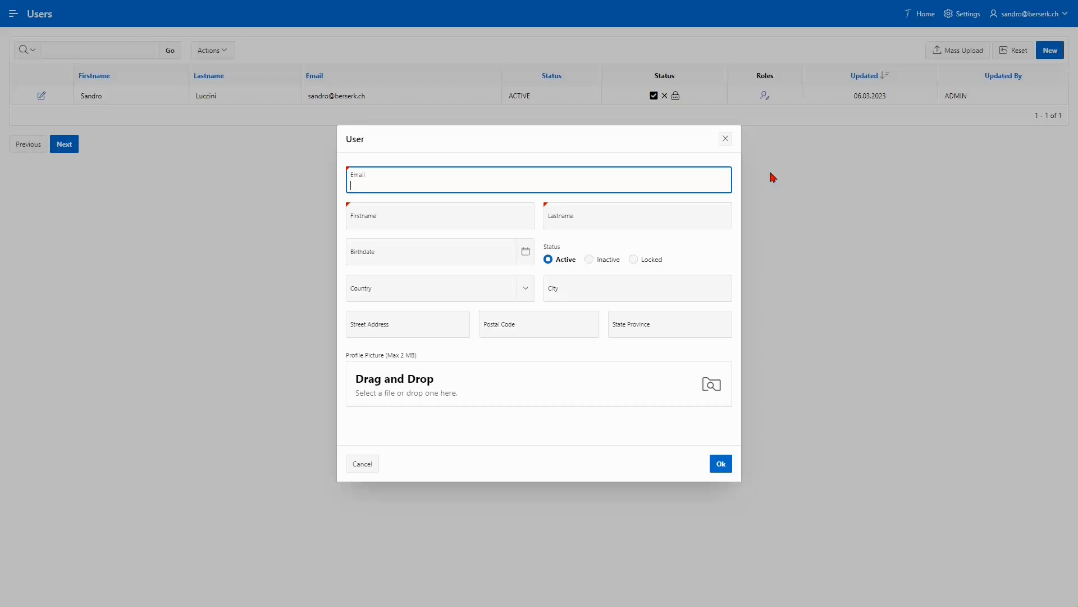
key("Tab")
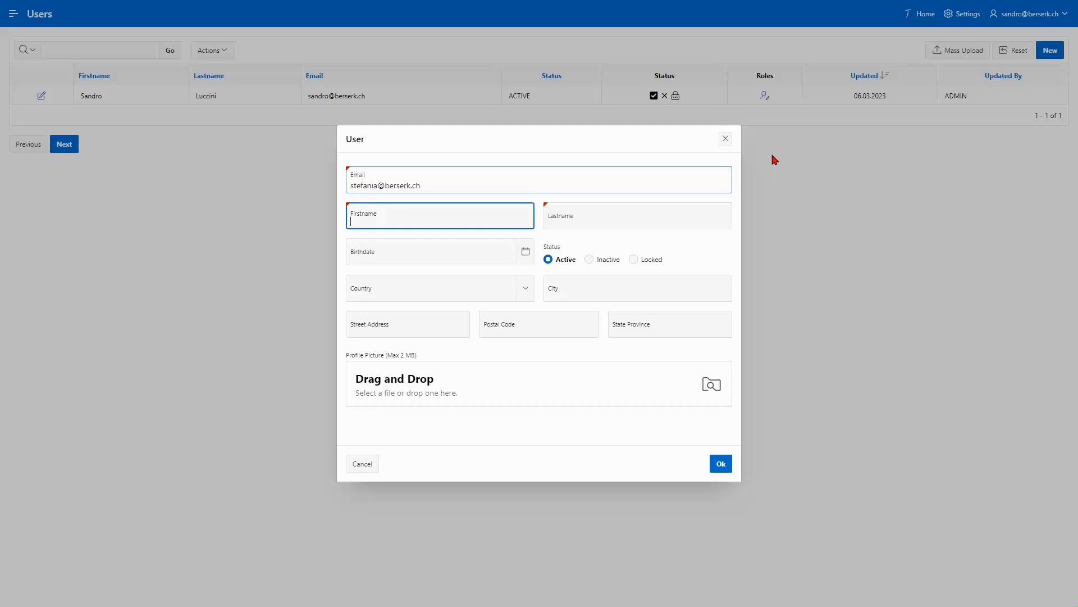
key("Tab")
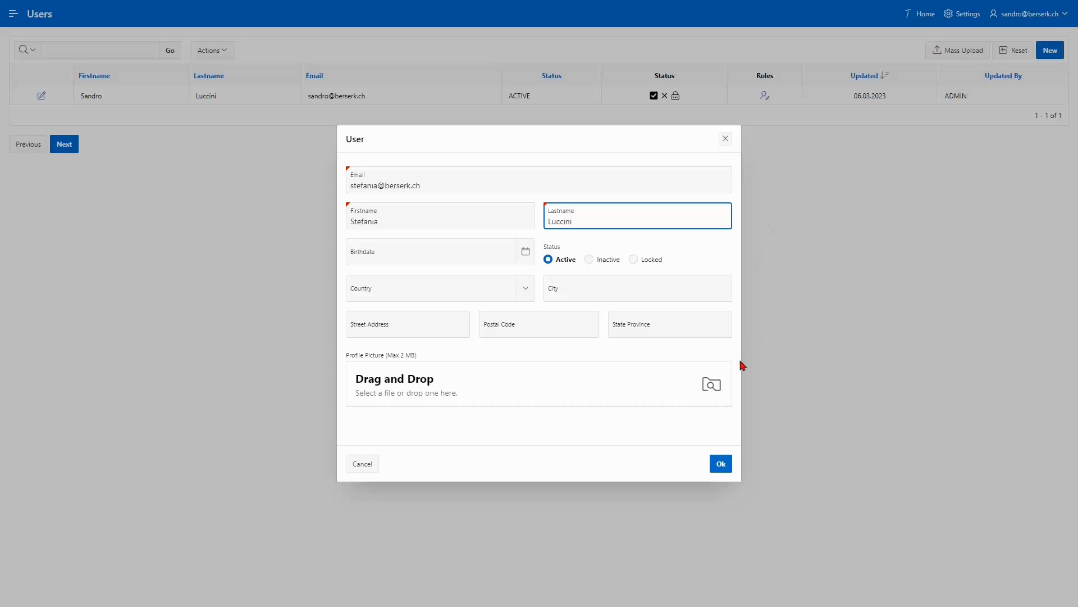
left_click(720, 464)
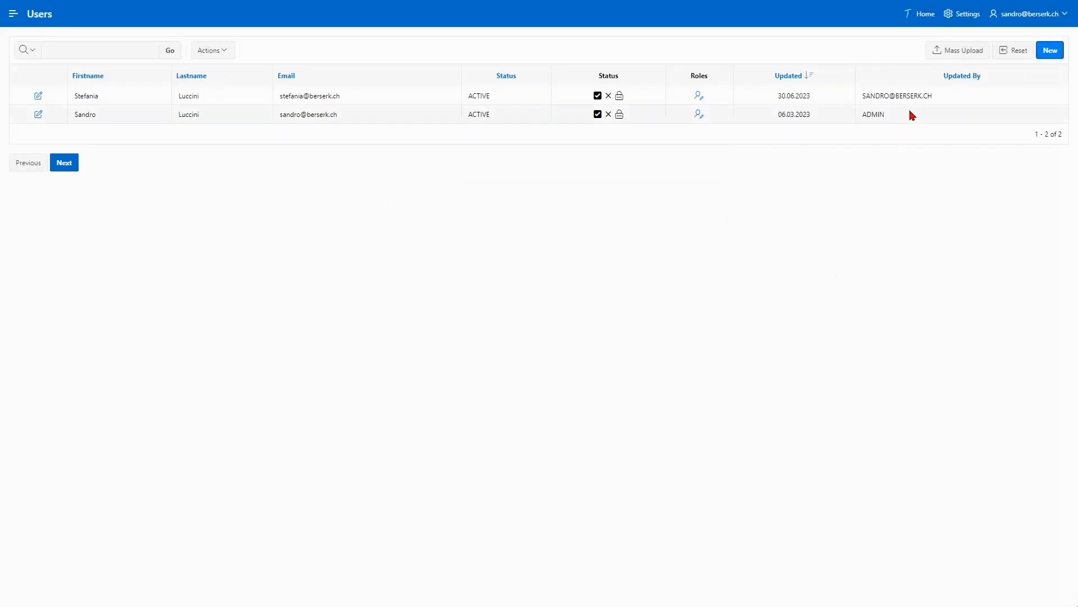
Download the user upload template and open it in the spreadsheet program
left_click(936, 52)
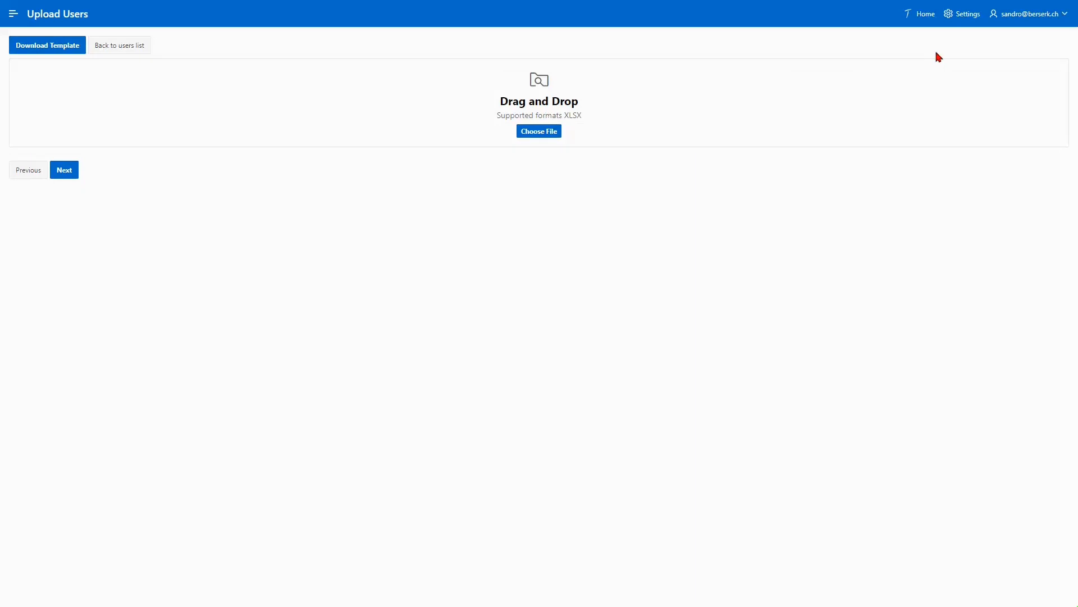
left_click(71, 53)
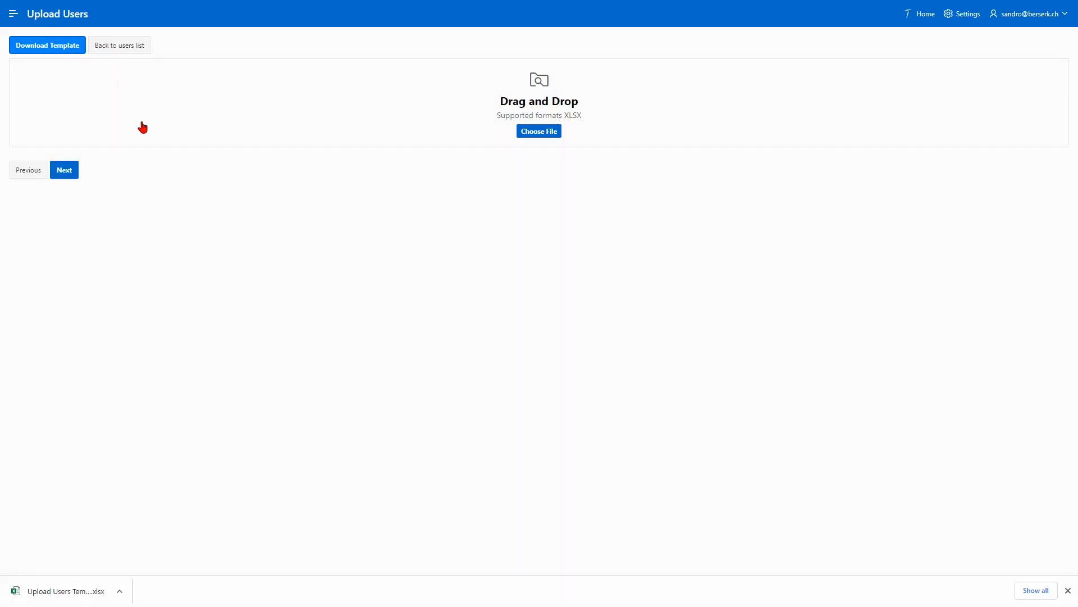
left_click(89, 594)
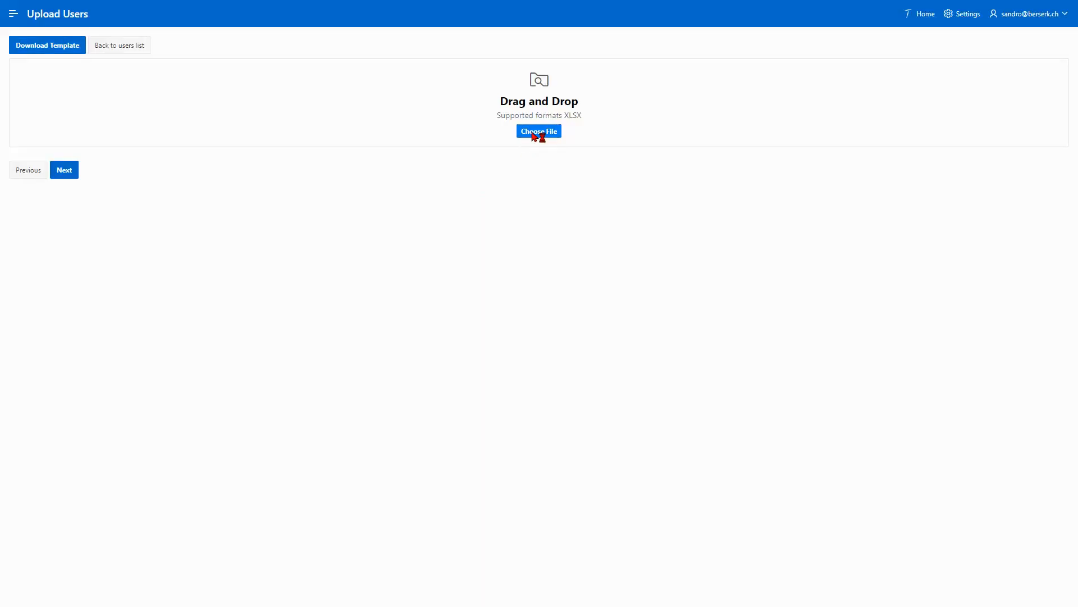
Upload 'Upload Users Sample.xlsx' and import its 42 previewed users
left_click(538, 132)
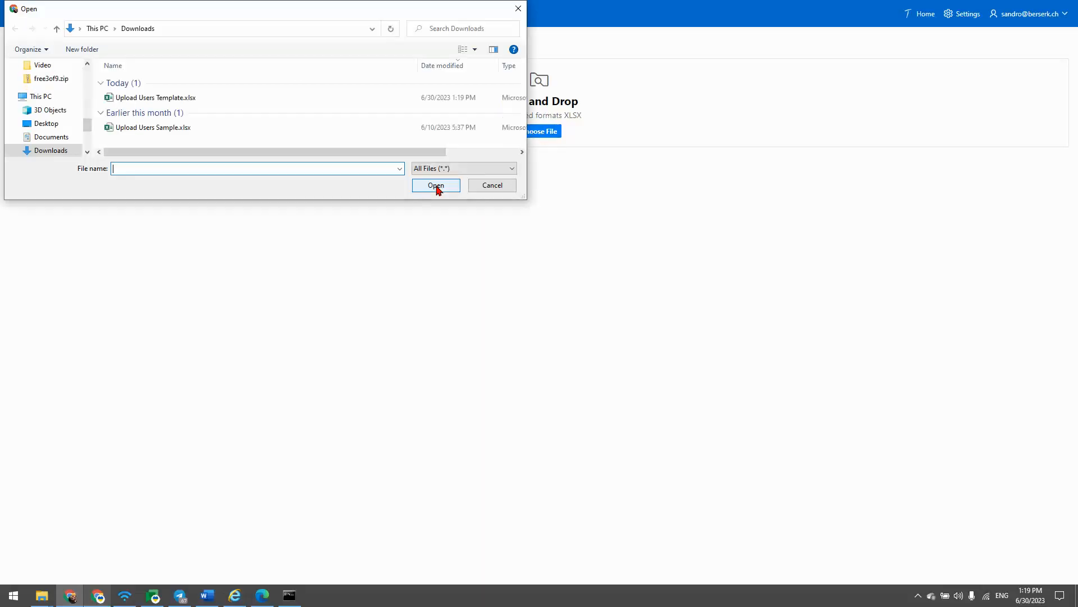
left_click(198, 128)
left_click(436, 185)
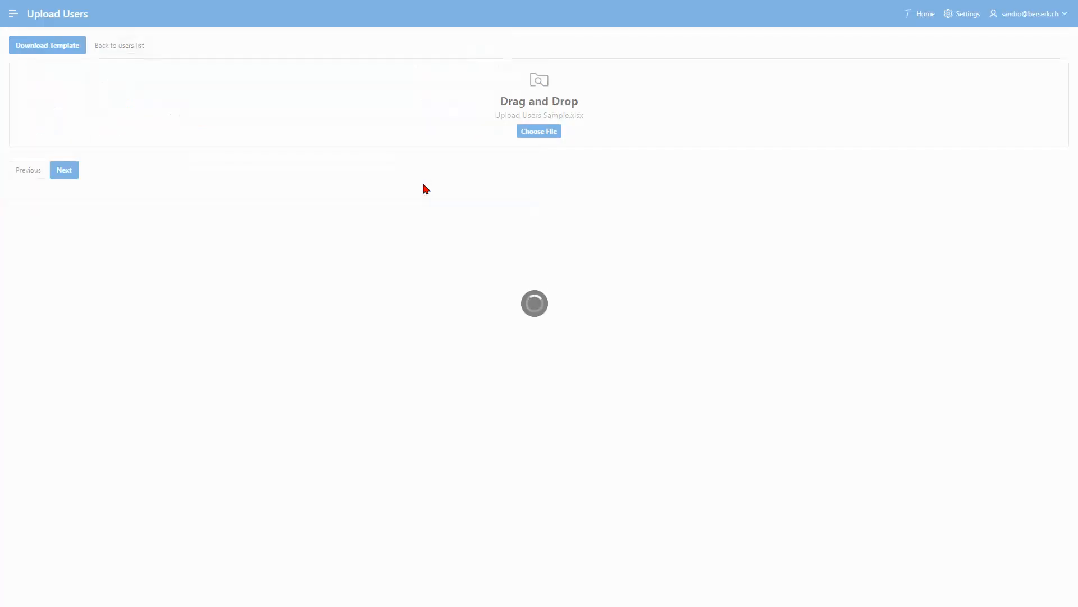
left_click(1037, 60)
scroll(970, 133, "down", 12)
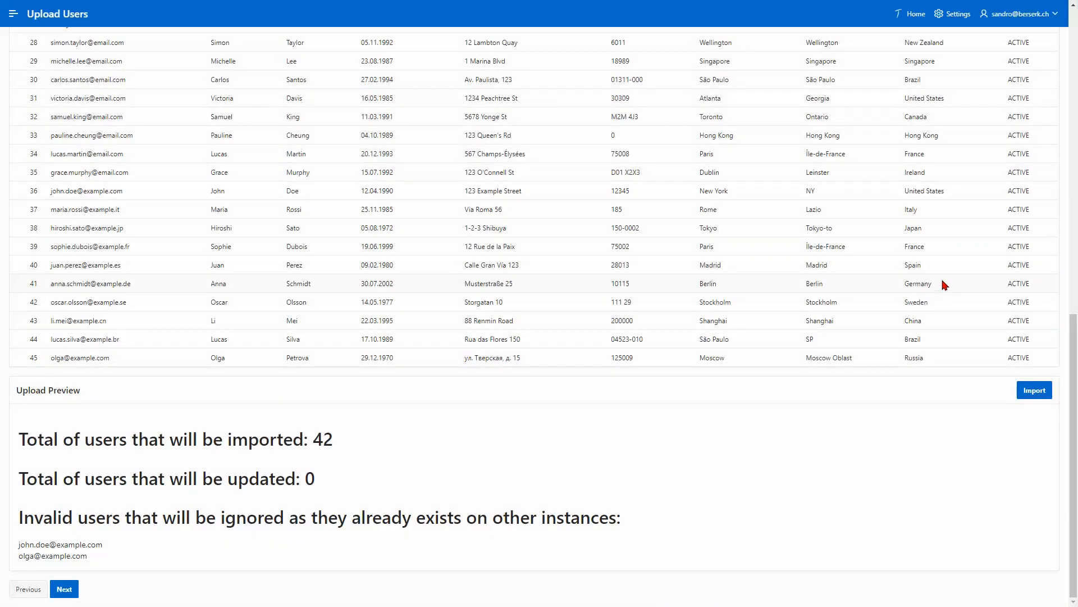
left_click(1030, 391)
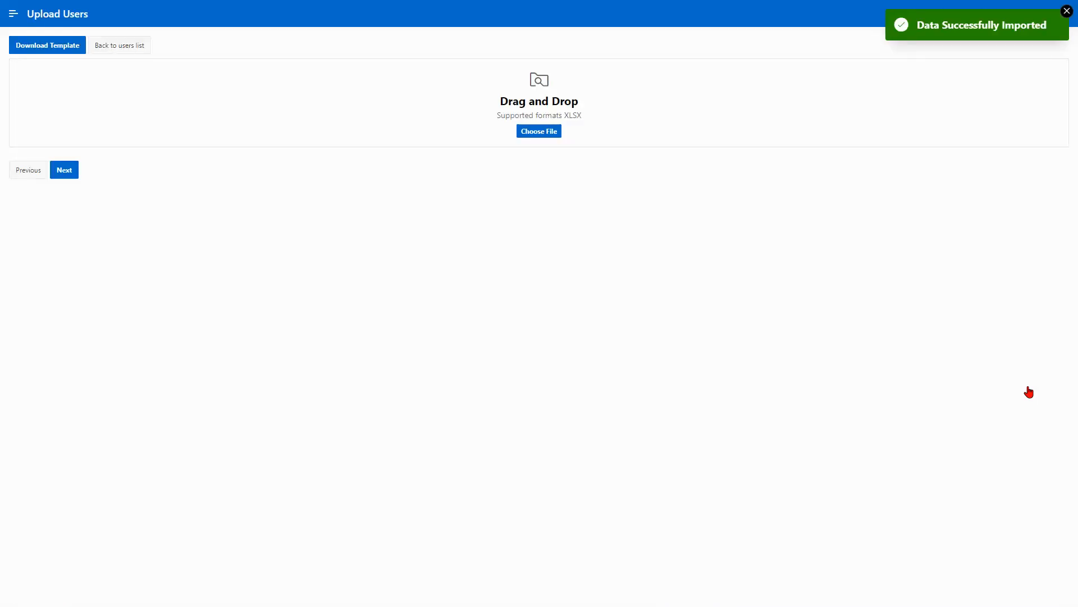
Return to the Users list, check all 44 users, and proceed to Roles
left_click(137, 53)
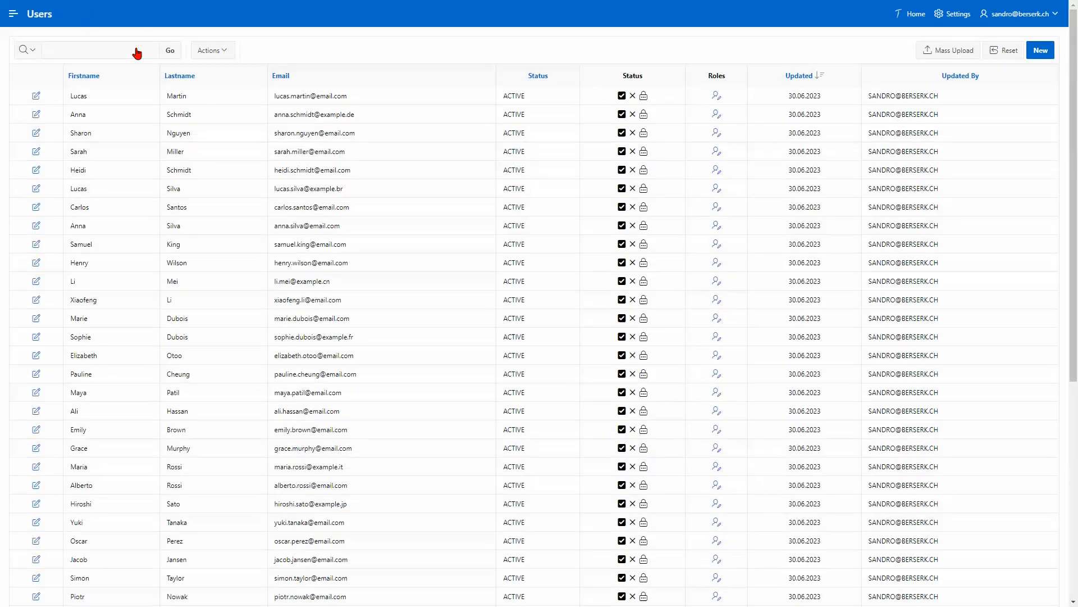
scroll(260, 83, "down", 6)
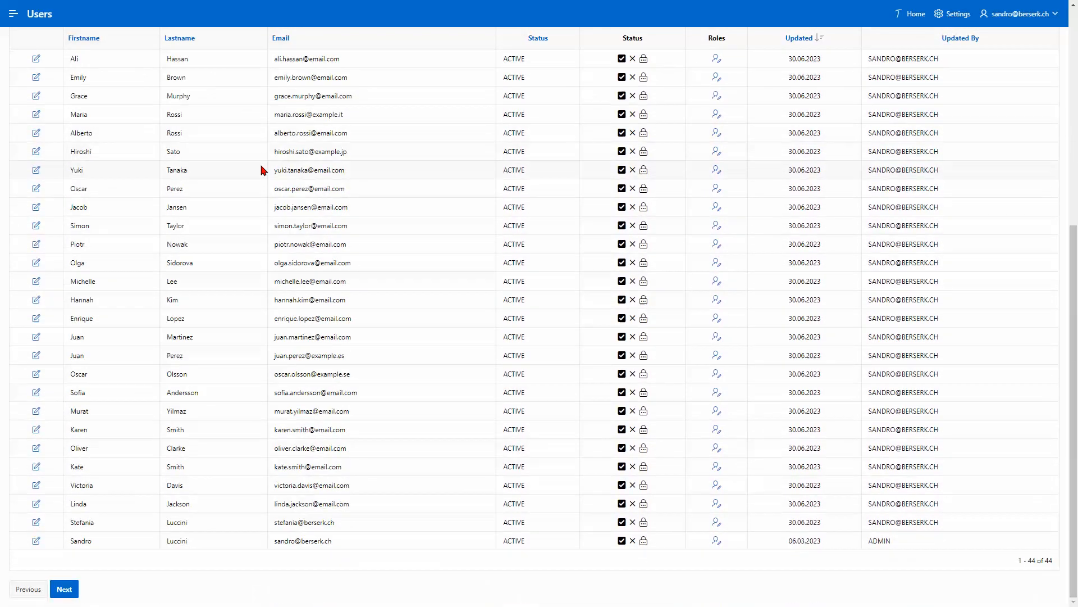
left_click(64, 593)
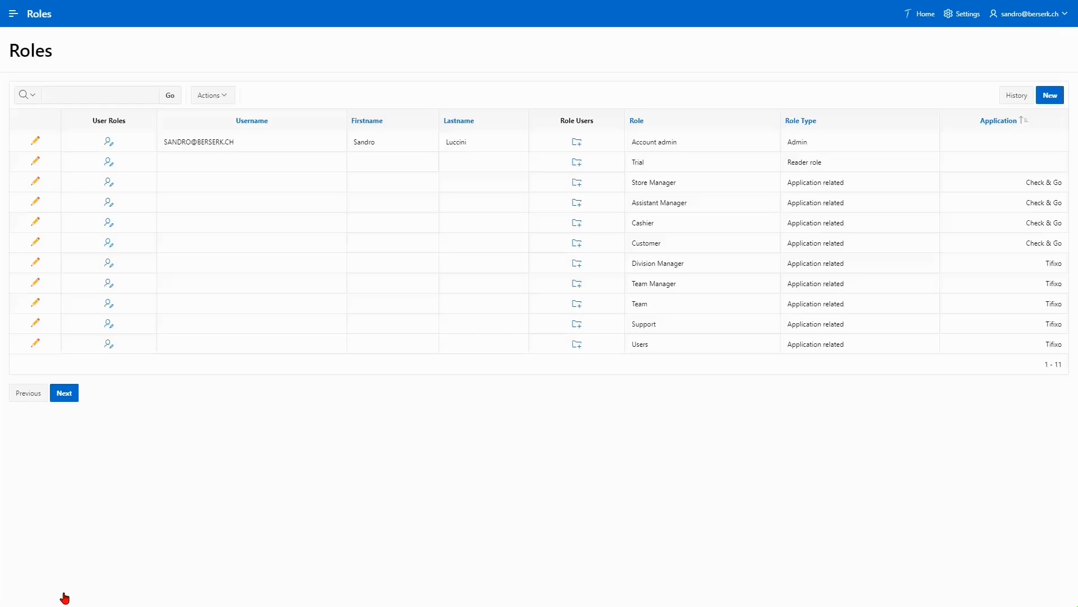
Proceed from Roles to the Applications step
left_click(64, 394)
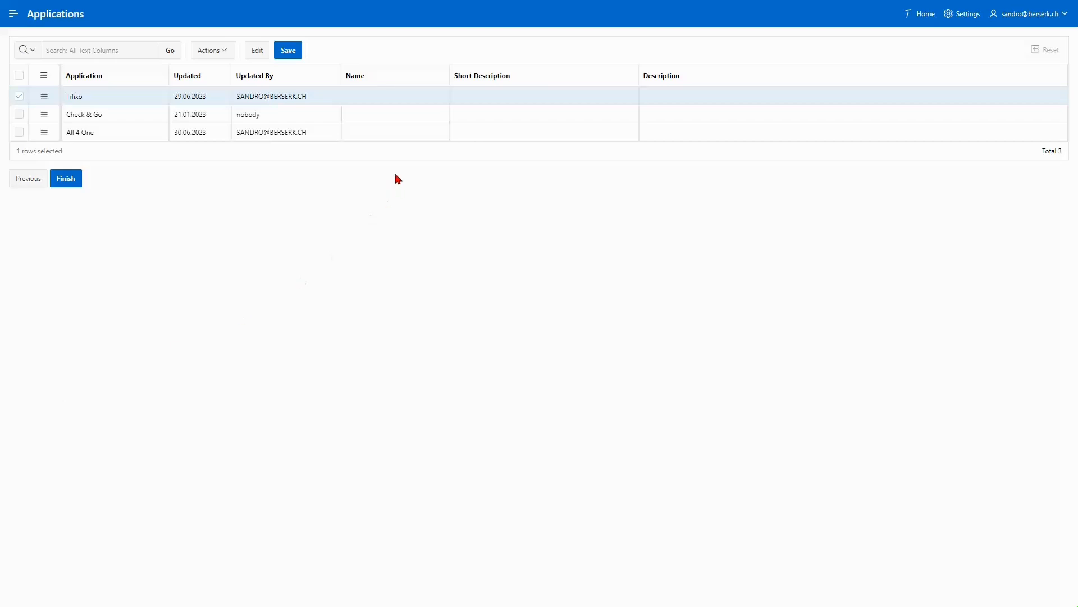
Name All 4 One 'Room reservation', Check & Go 'e-commerce', Tifixo 'ticketing system', and finish
left_click(384, 134)
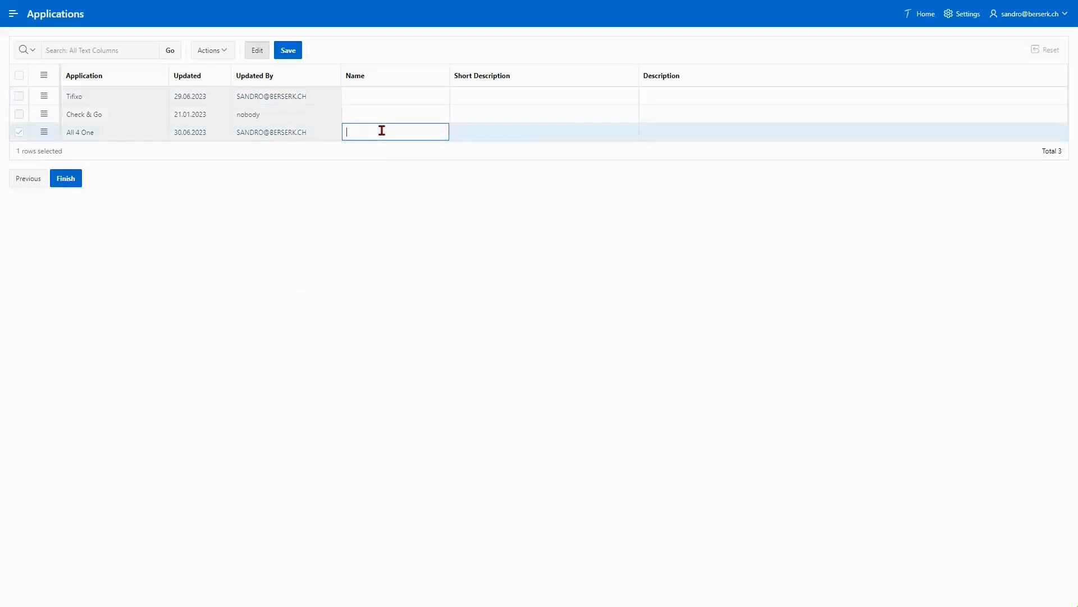
type("Room reservation")
left_click(356, 114)
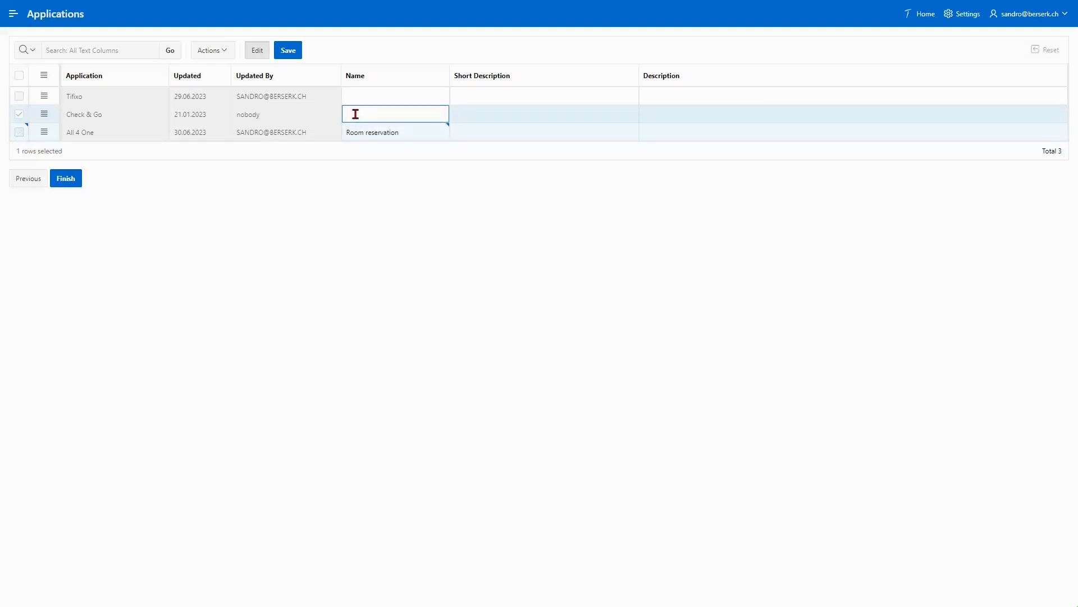
type("e-commerce")
left_click(376, 96)
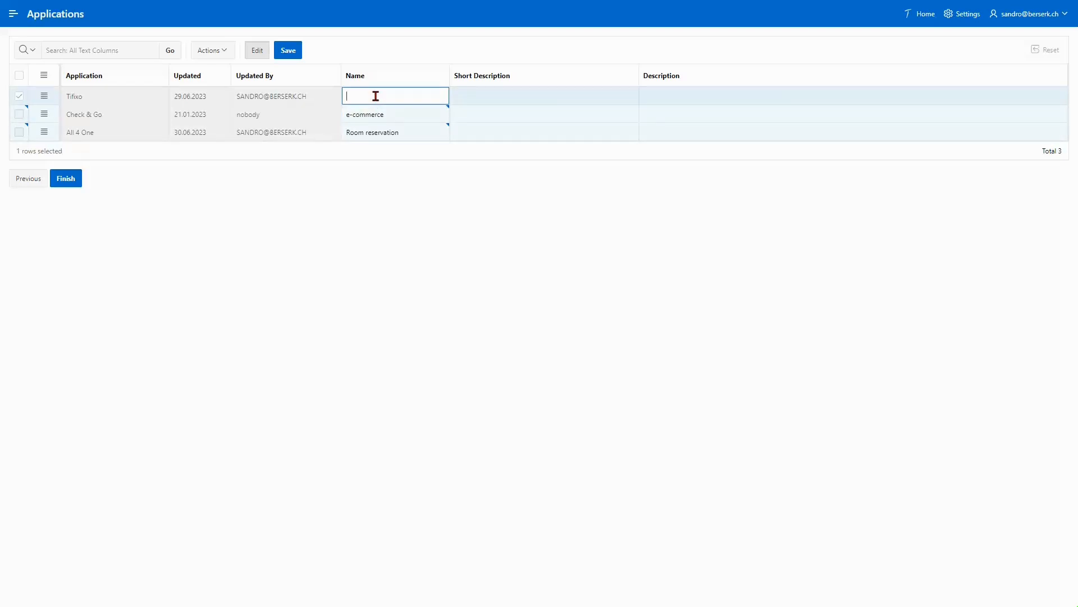
type("ticketing")
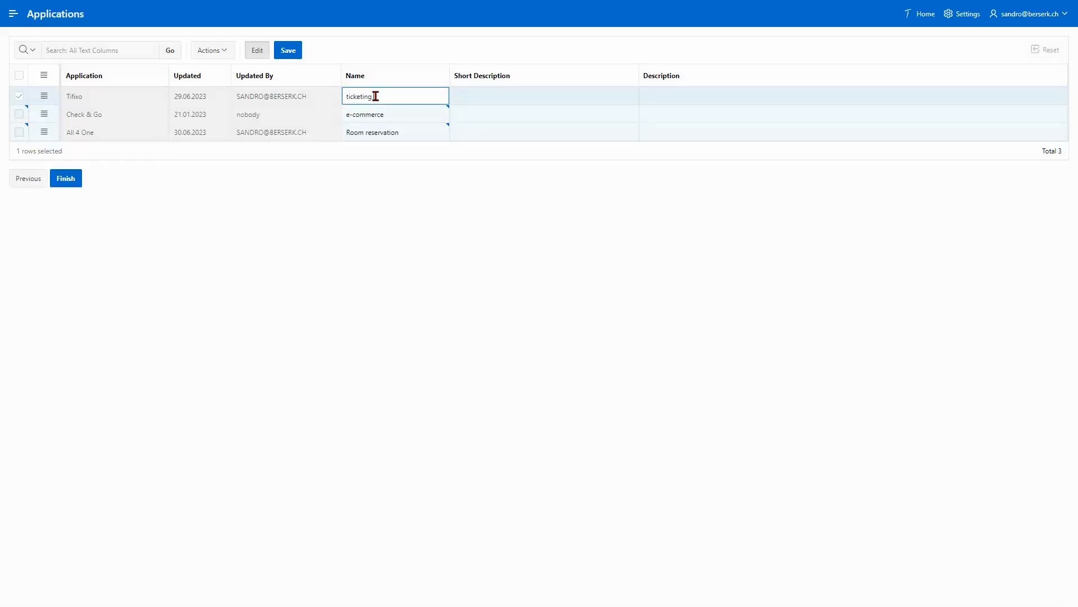
type(" system")
left_click(65, 189)
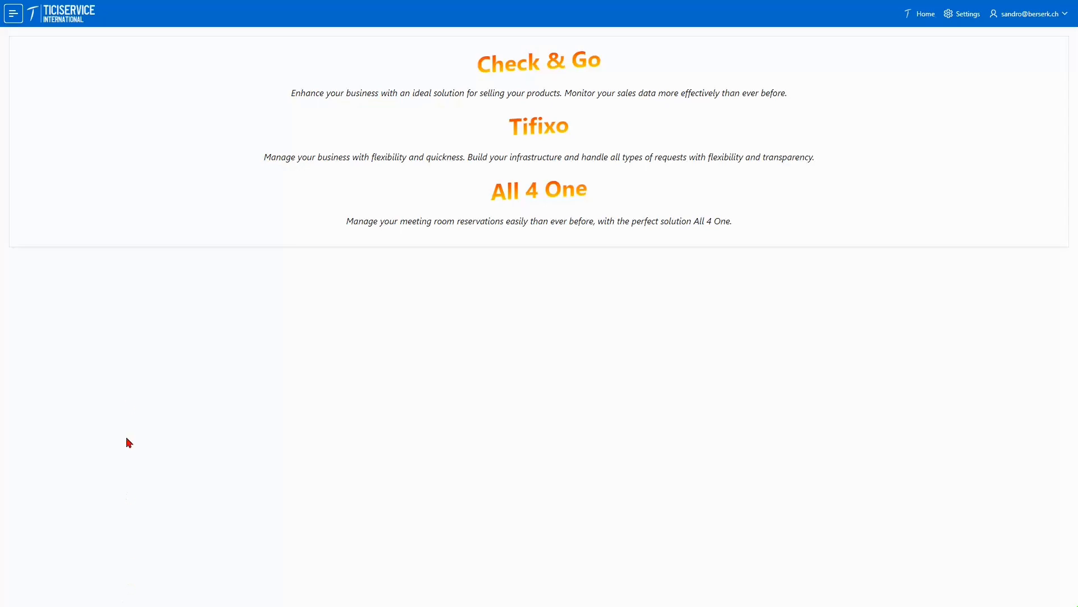
Go to the Ticiservice Settings page through the main navigation menu
left_click(14, 13)
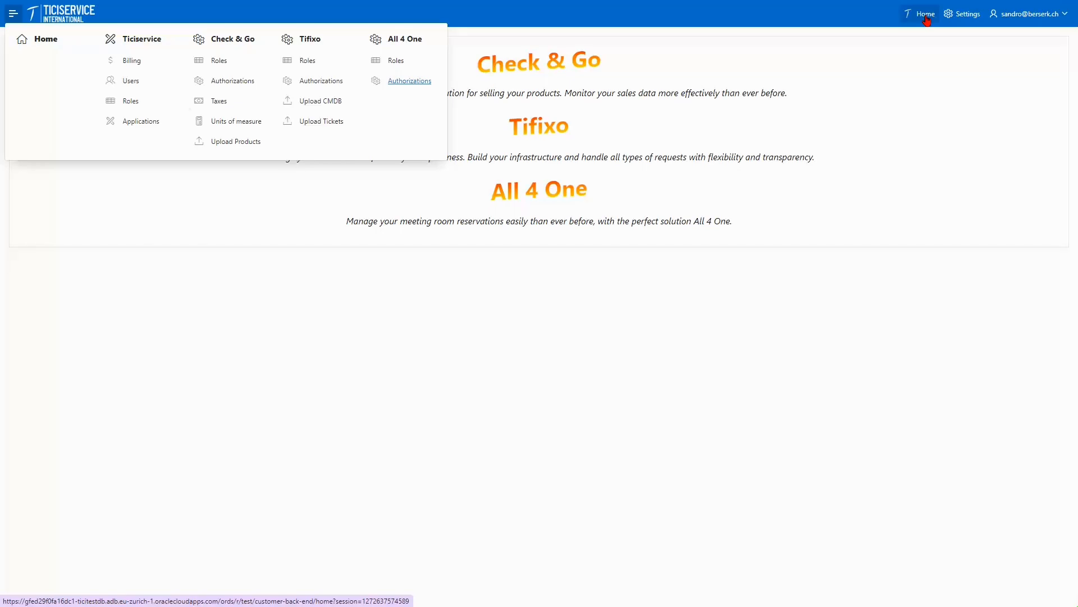
left_click(961, 22)
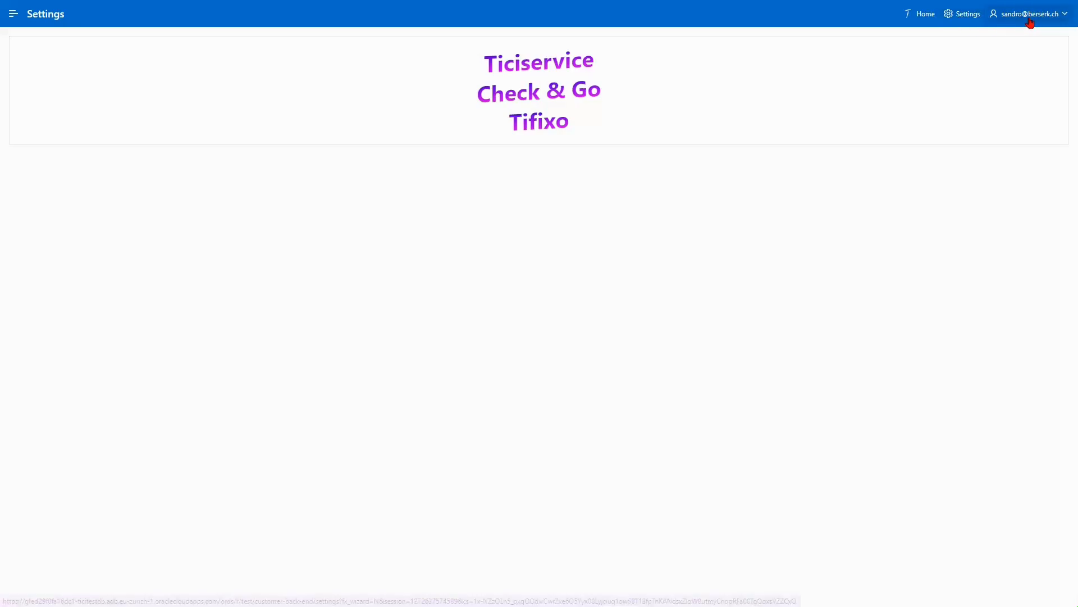
Switch on Google Authenticator two-factor authentication in the edit-profile dialog, then close it
left_click(1049, 20)
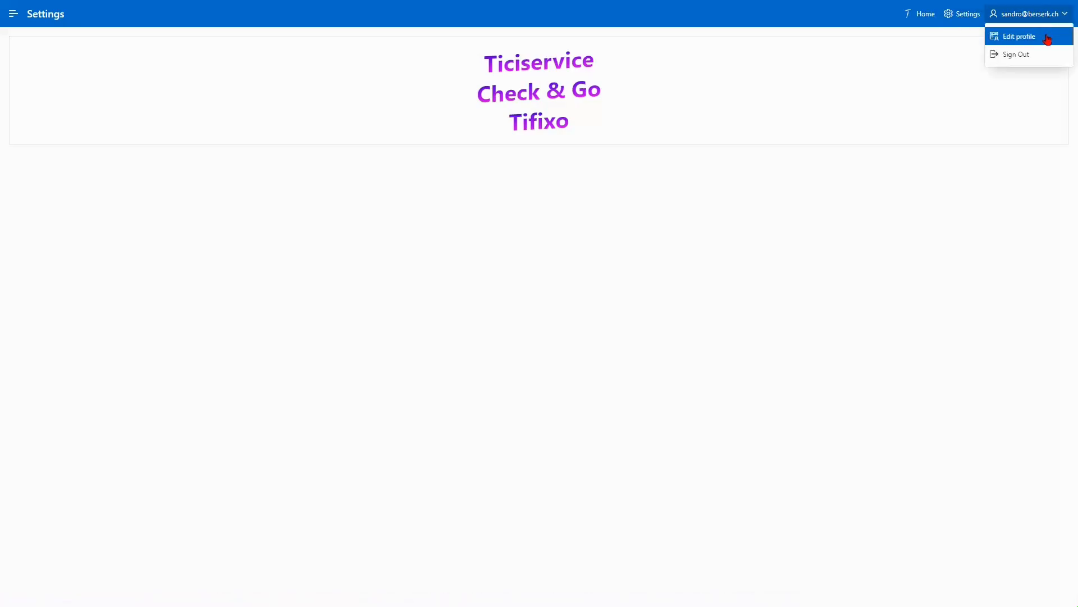
left_click(1048, 37)
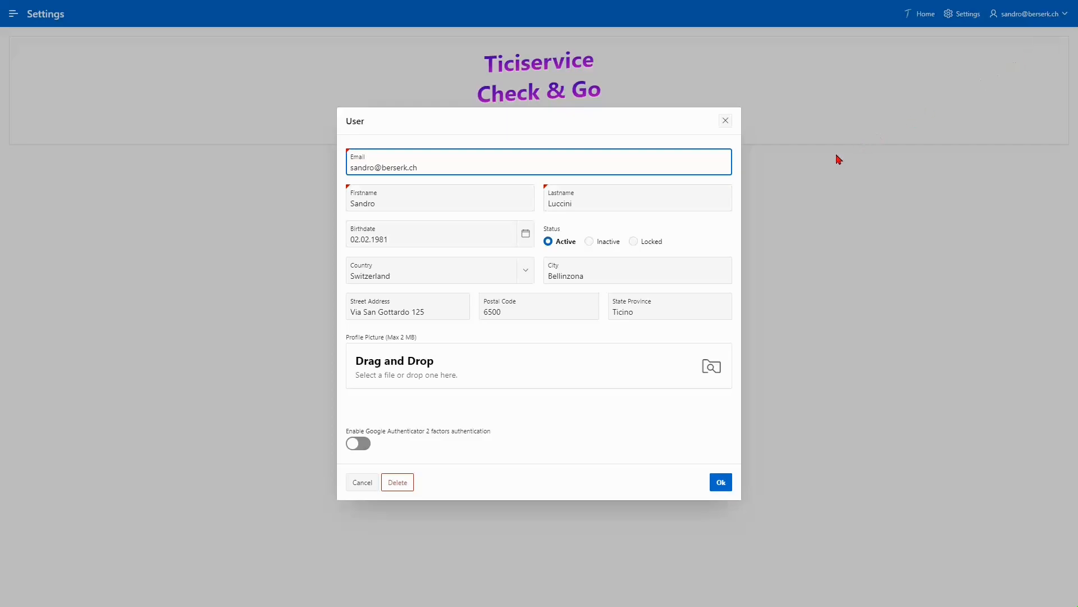
left_click(360, 449)
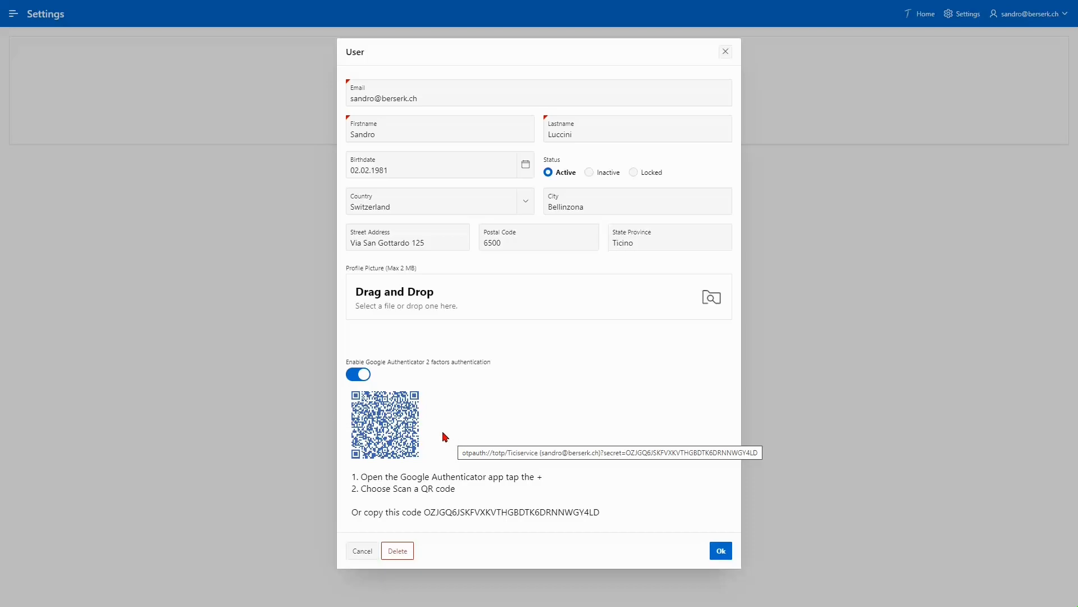
left_click(359, 380)
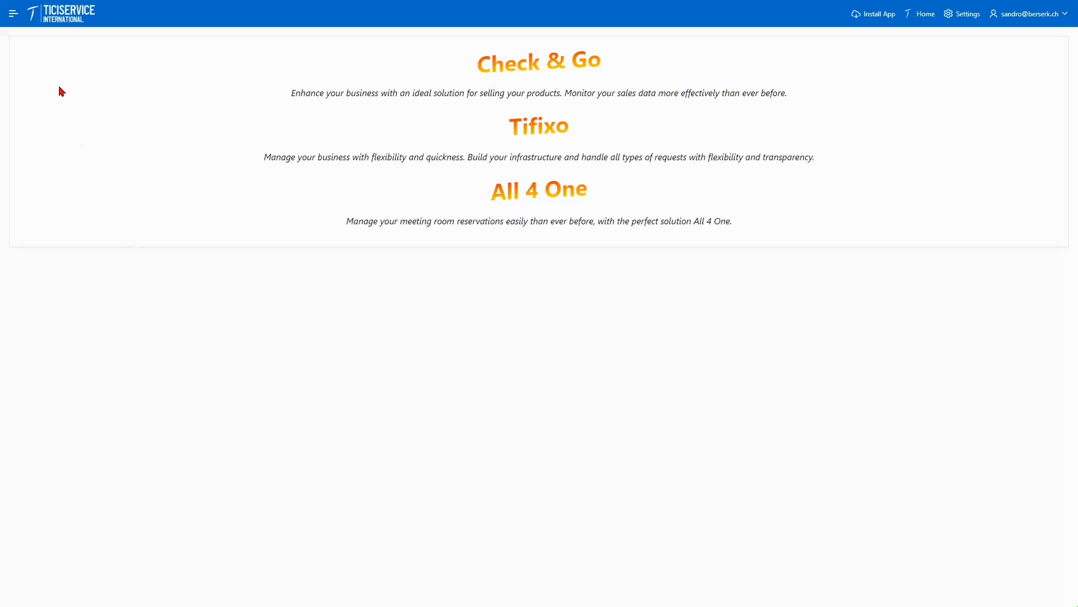
Go to the Billing page under Ticiservice in the navigation menu
left_click(14, 14)
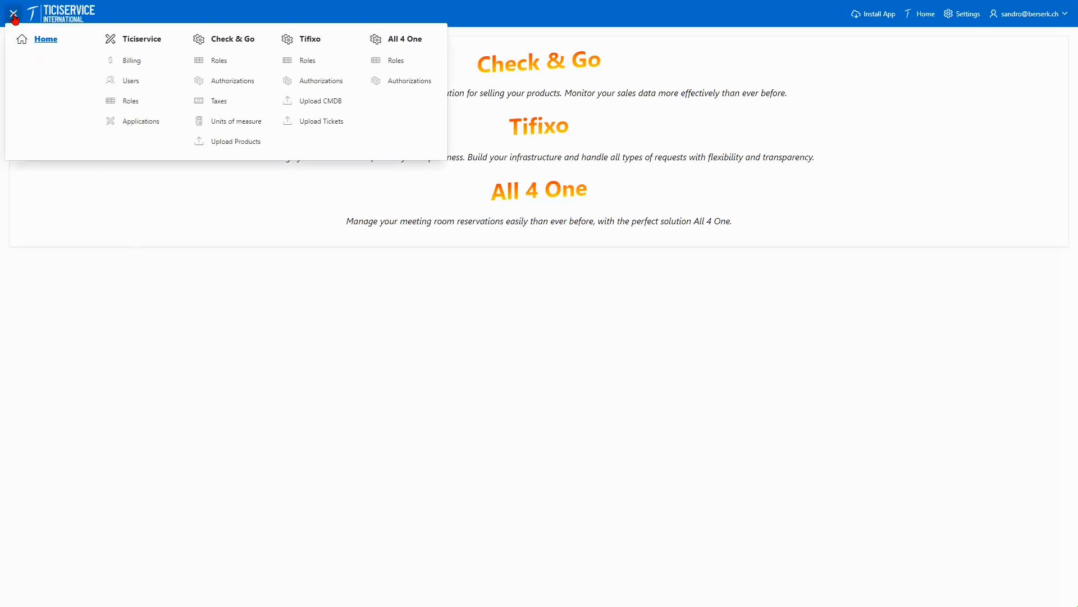
left_click(133, 63)
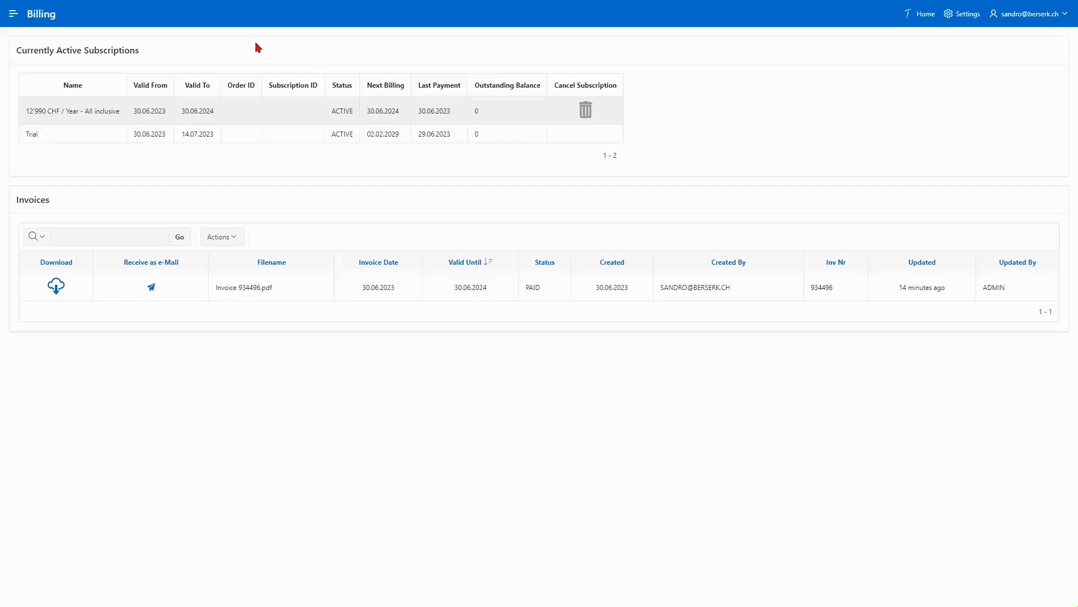
Cancel the 12'990 CHF / Year All inclusive subscription and confirm the deactivation
left_click(585, 111)
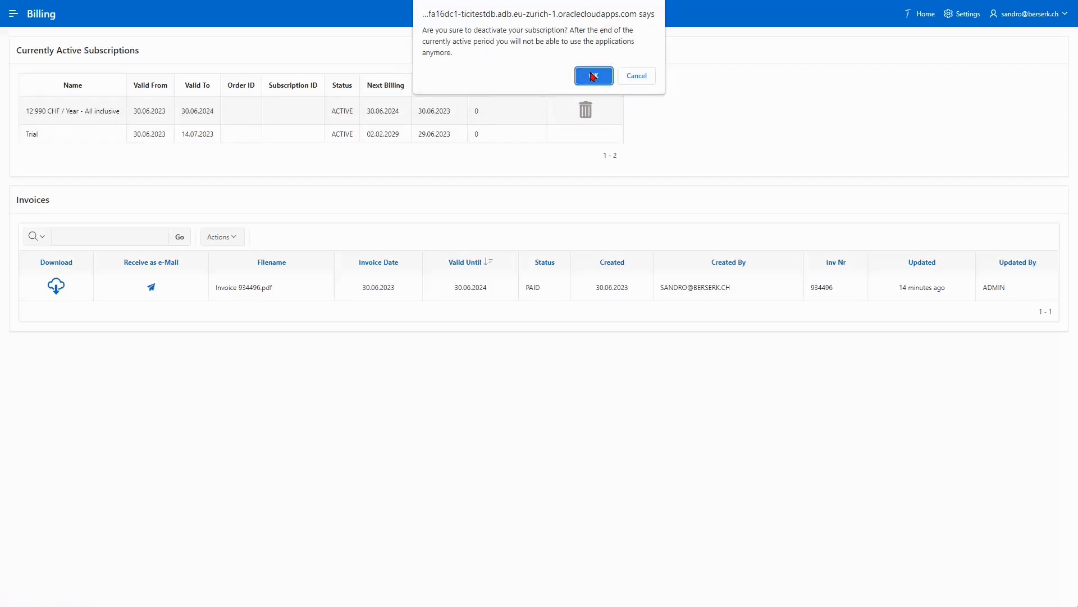
left_click(593, 76)
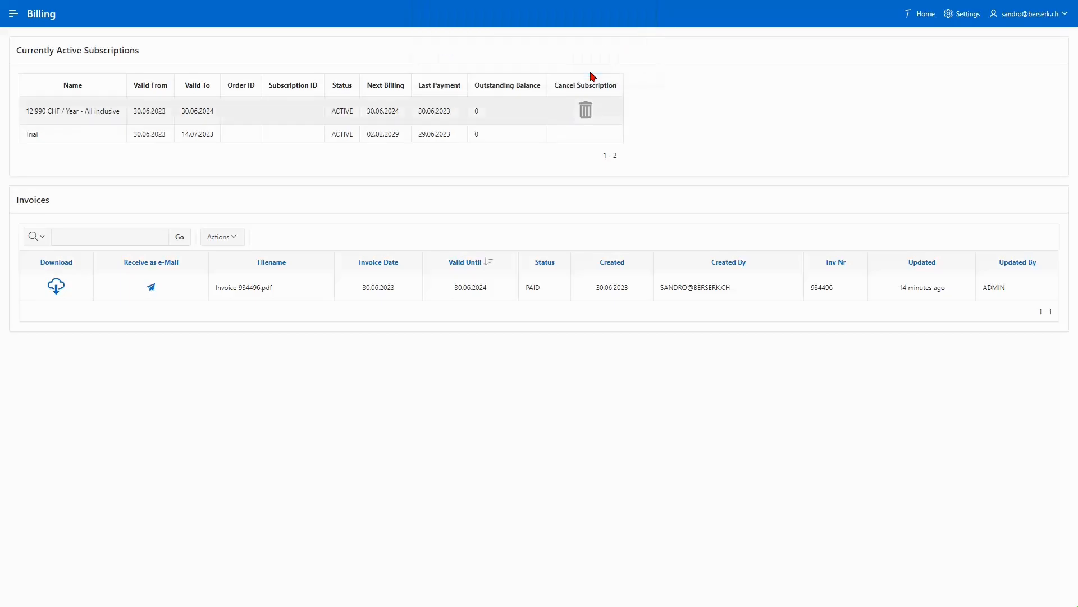